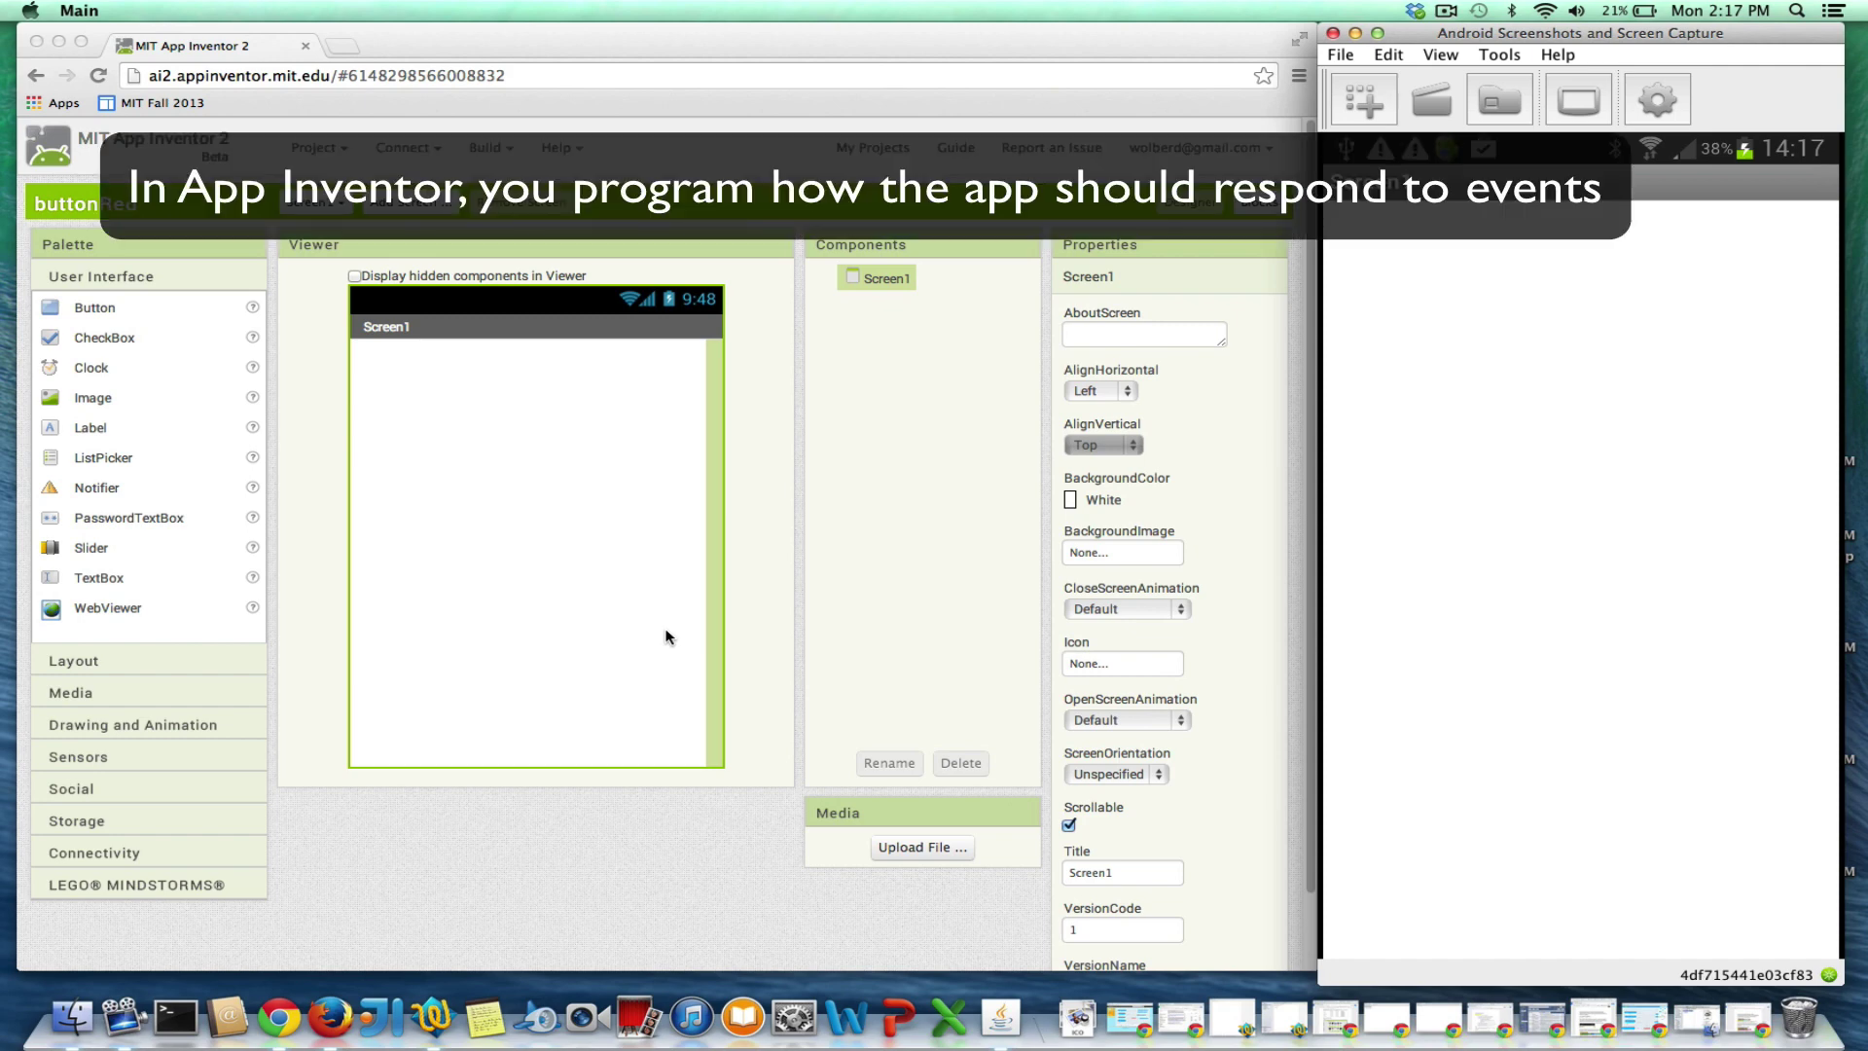
# Drop a new Button1 onto Screen1 and change its label text to 'Click Me'.
pyautogui.click(101, 308)
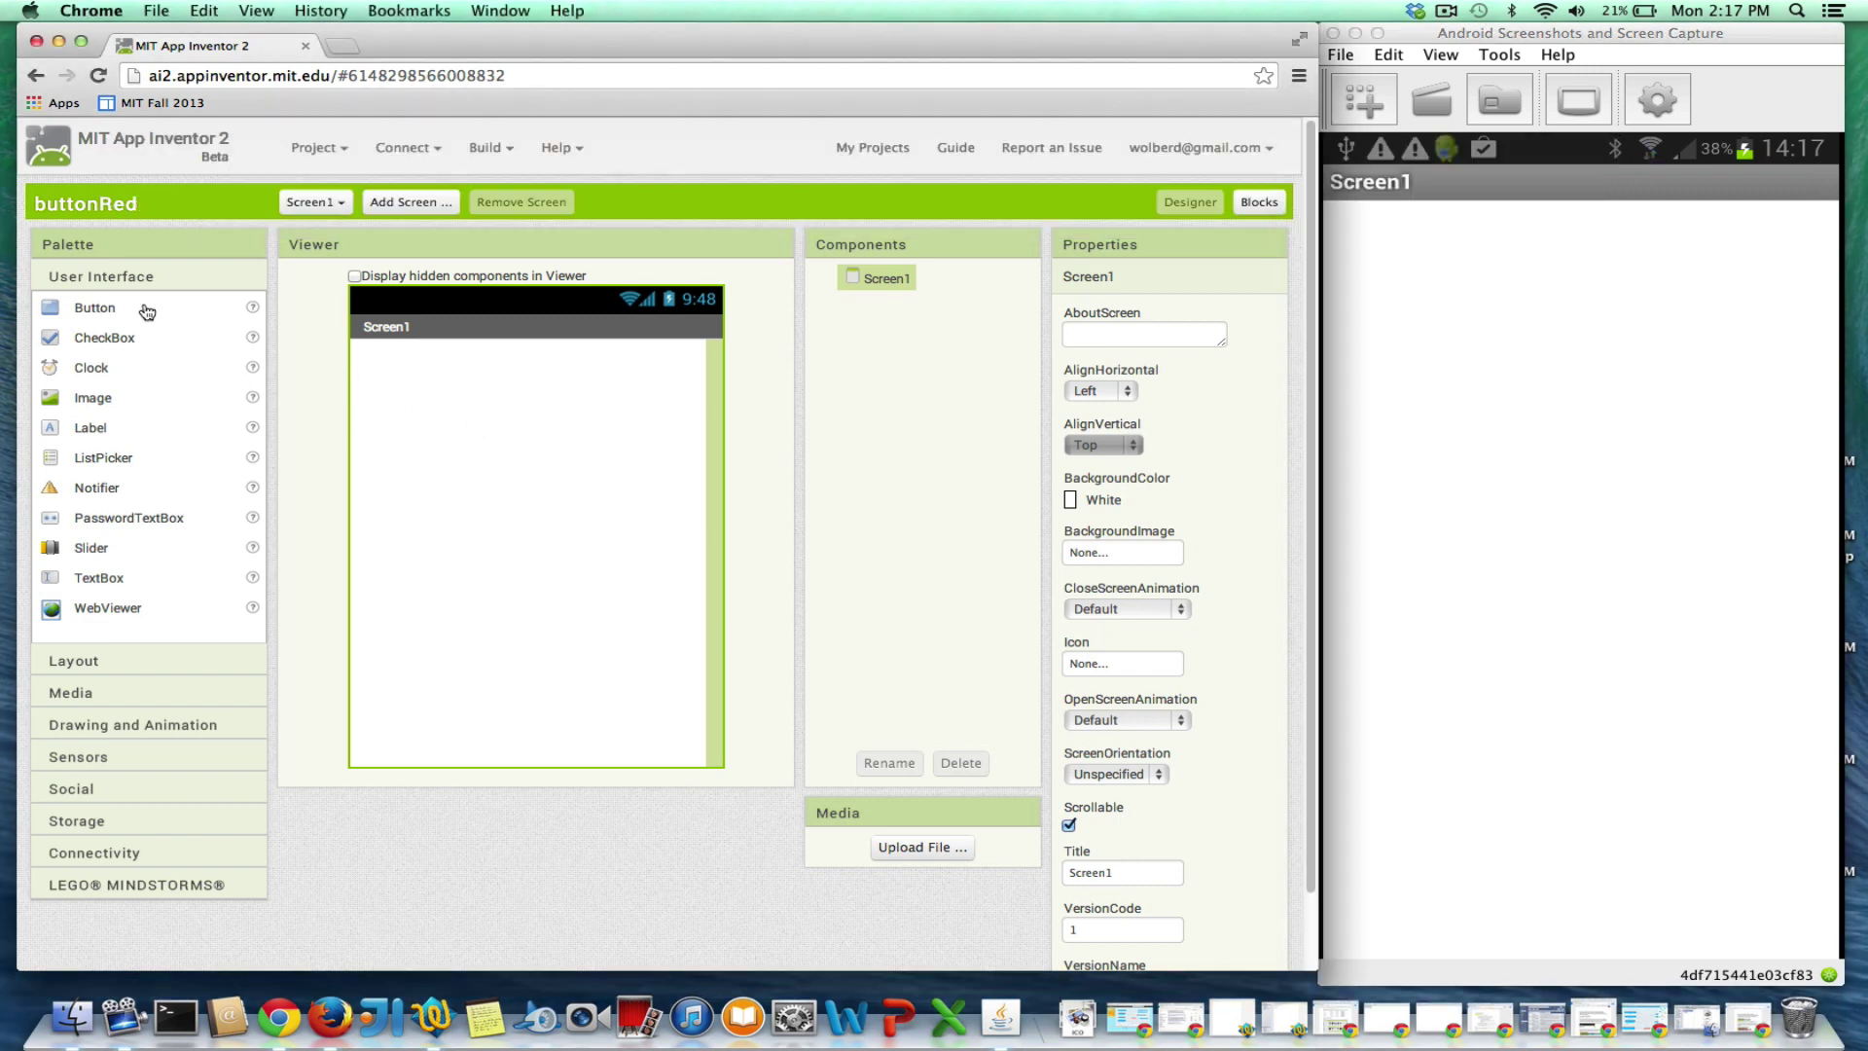
pyautogui.moveTo(120, 307); pyautogui.dragTo(455, 401)
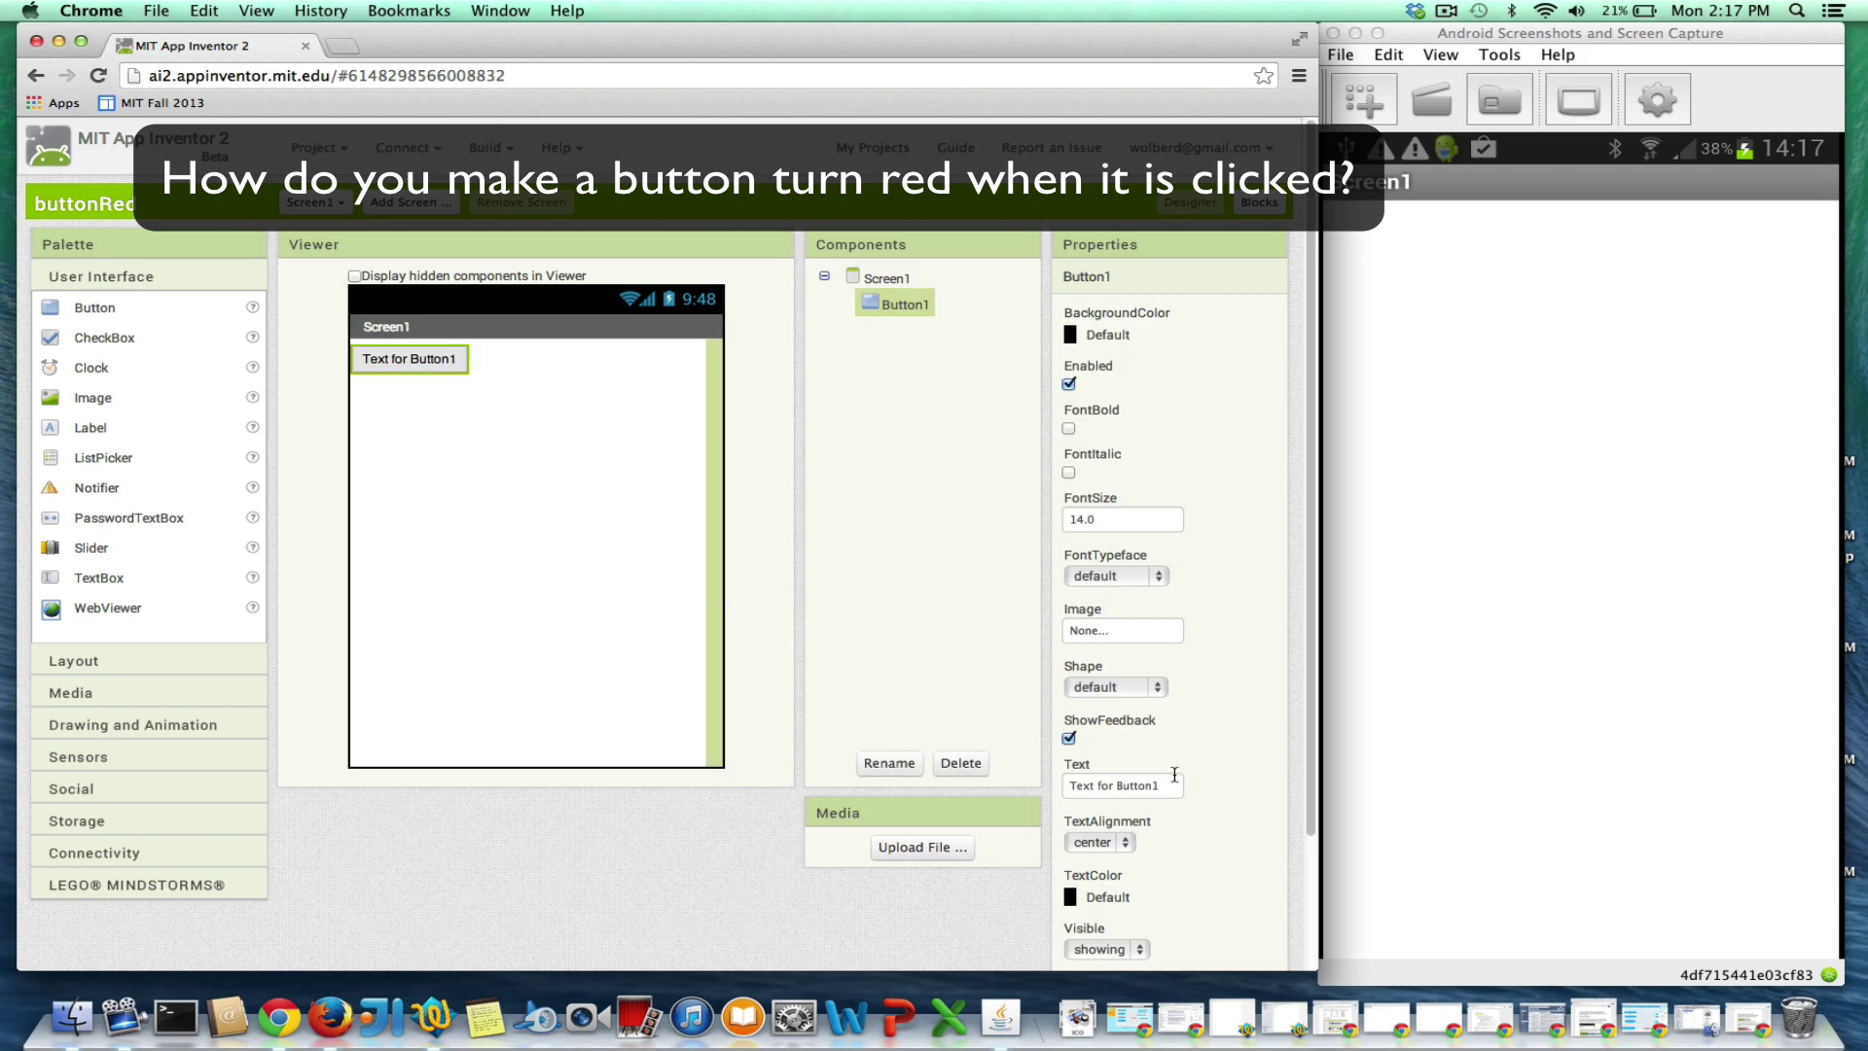
pyautogui.moveTo(1162, 786); pyautogui.dragTo(1042, 783)
pyautogui.write('Click Me')
pyautogui.press('Return')
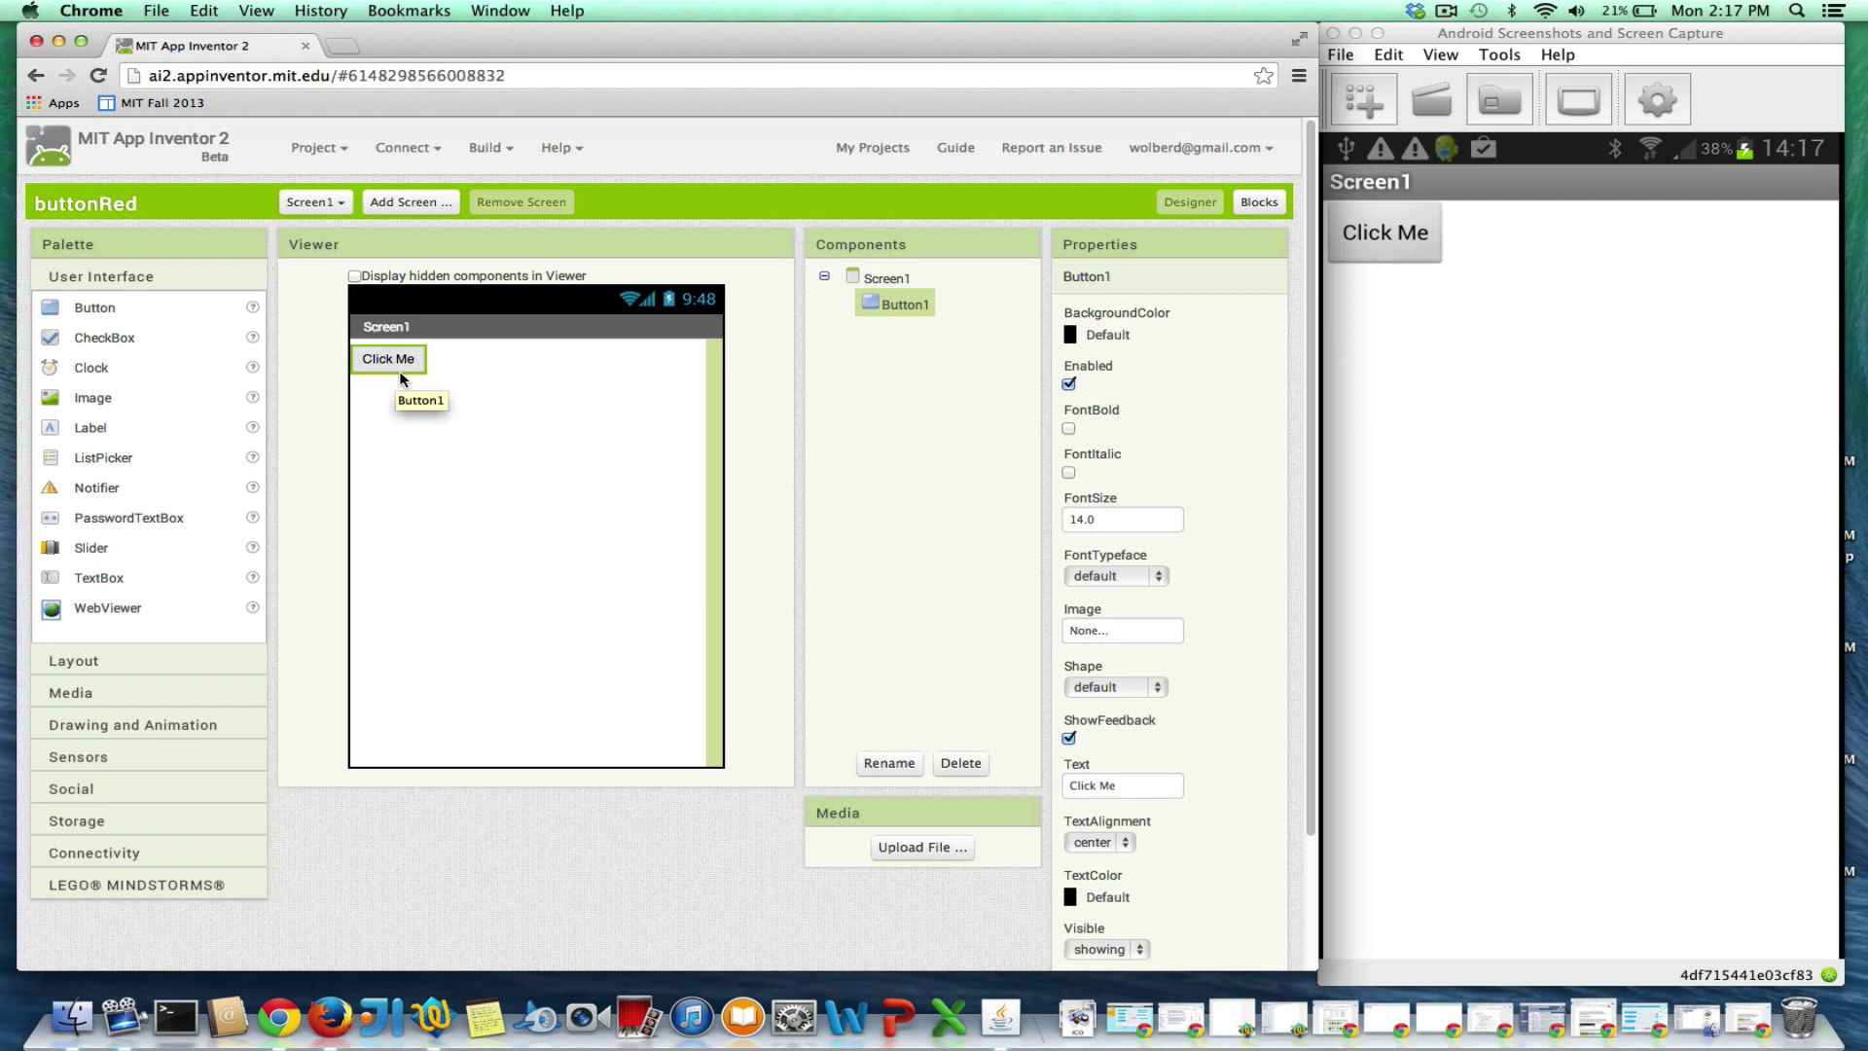
# In the Blocks editor, place a when Button1.Click event block on the workspace.
pyautogui.click(1259, 203)
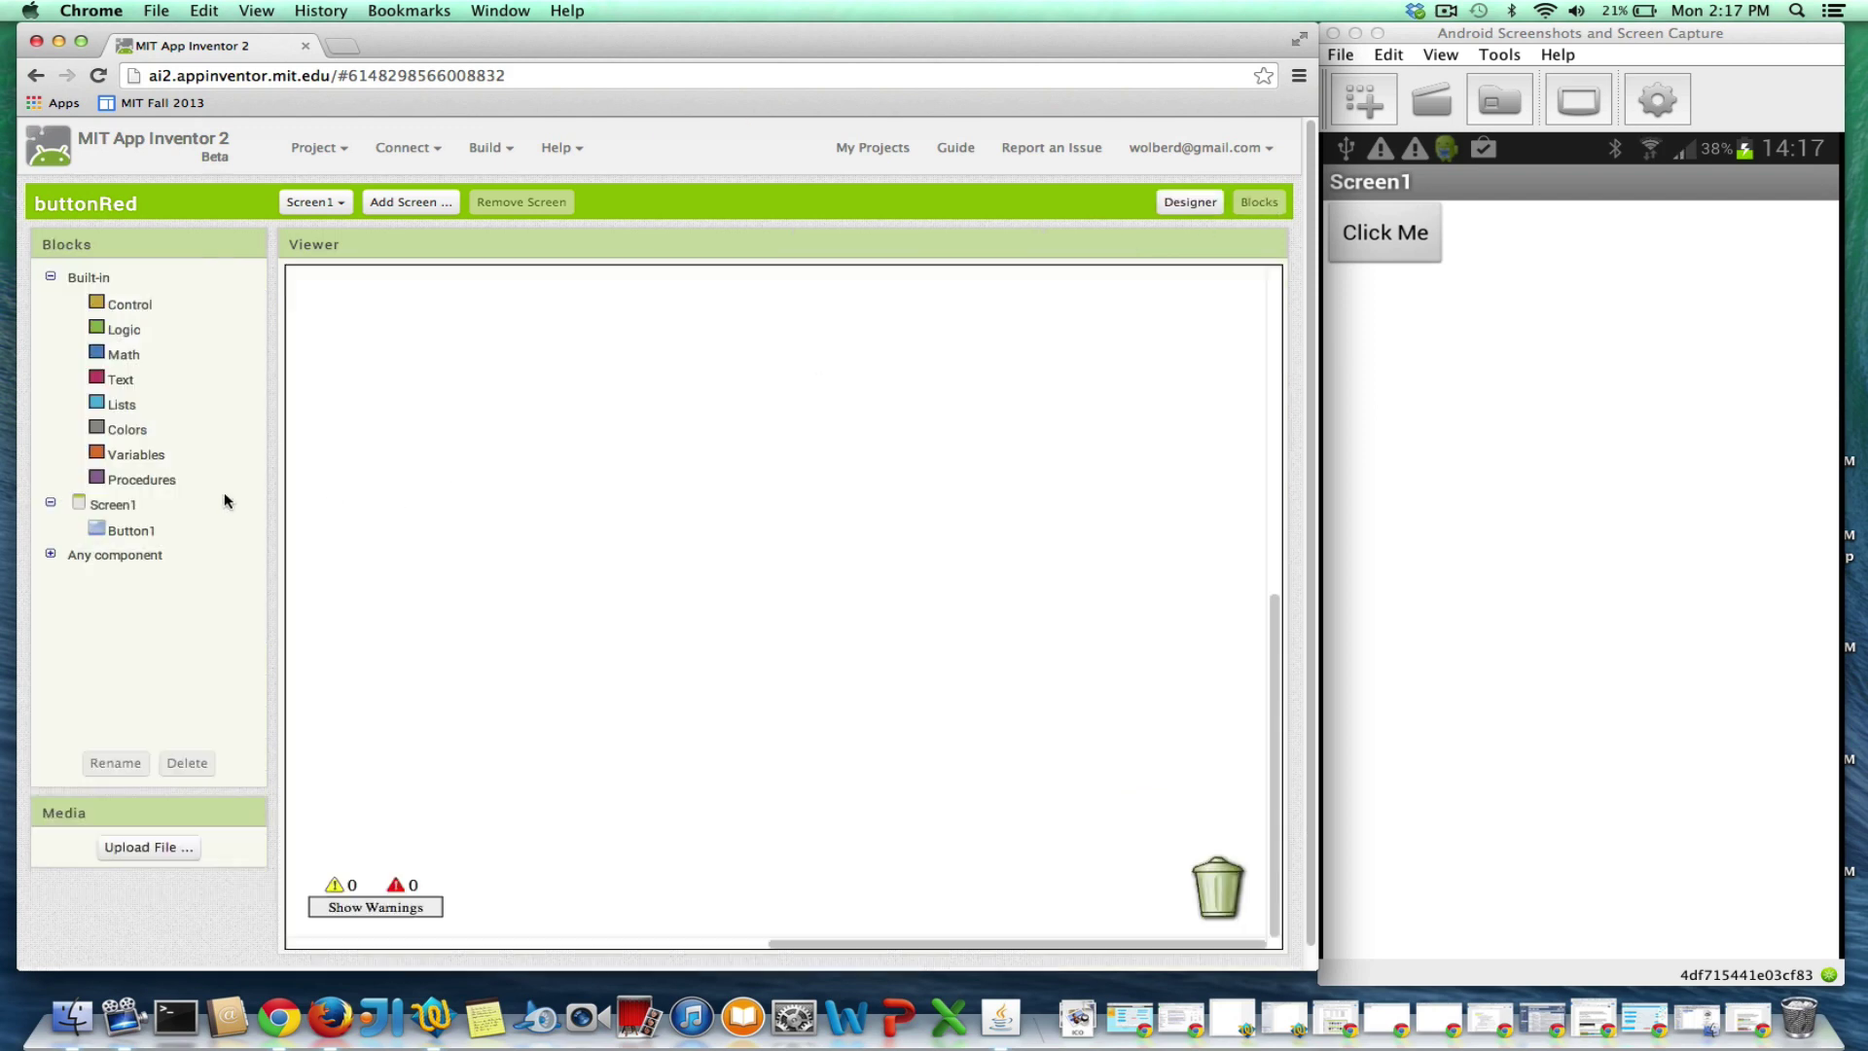
pyautogui.click(122, 531)
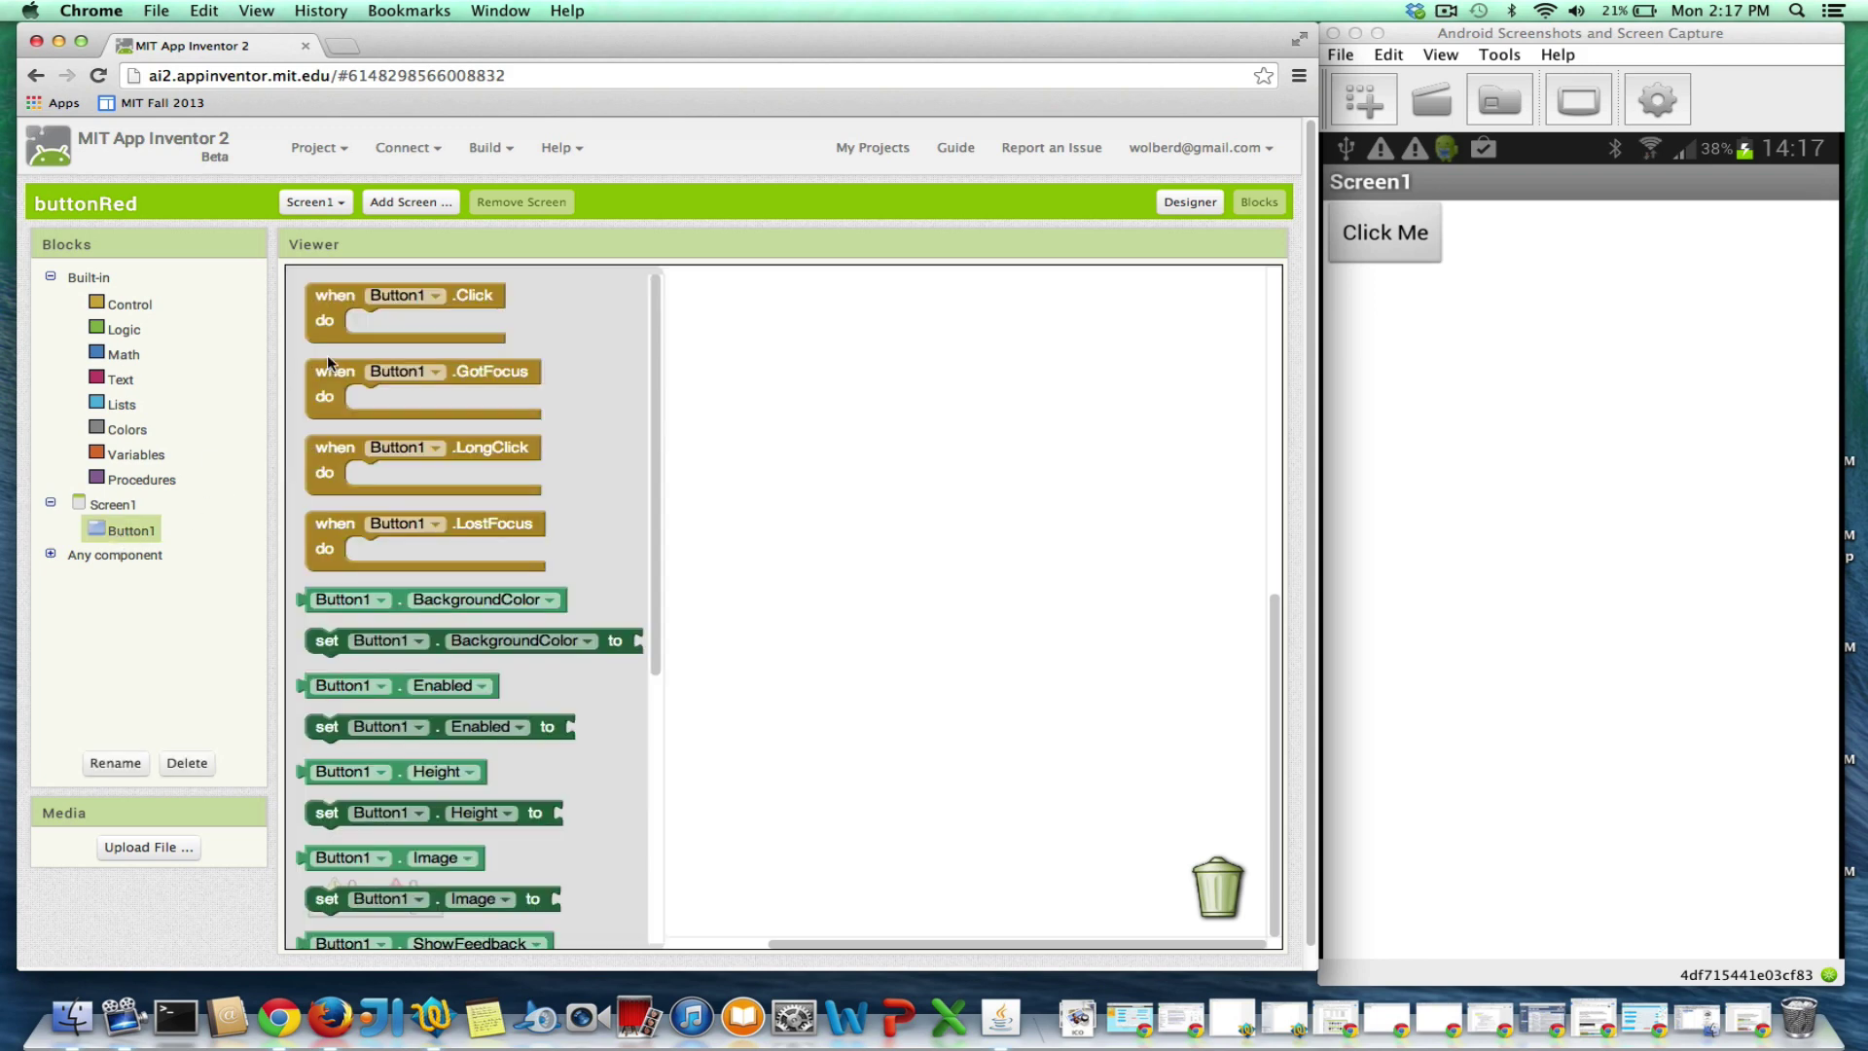
pyautogui.moveTo(353, 314); pyautogui.dragTo(463, 391)
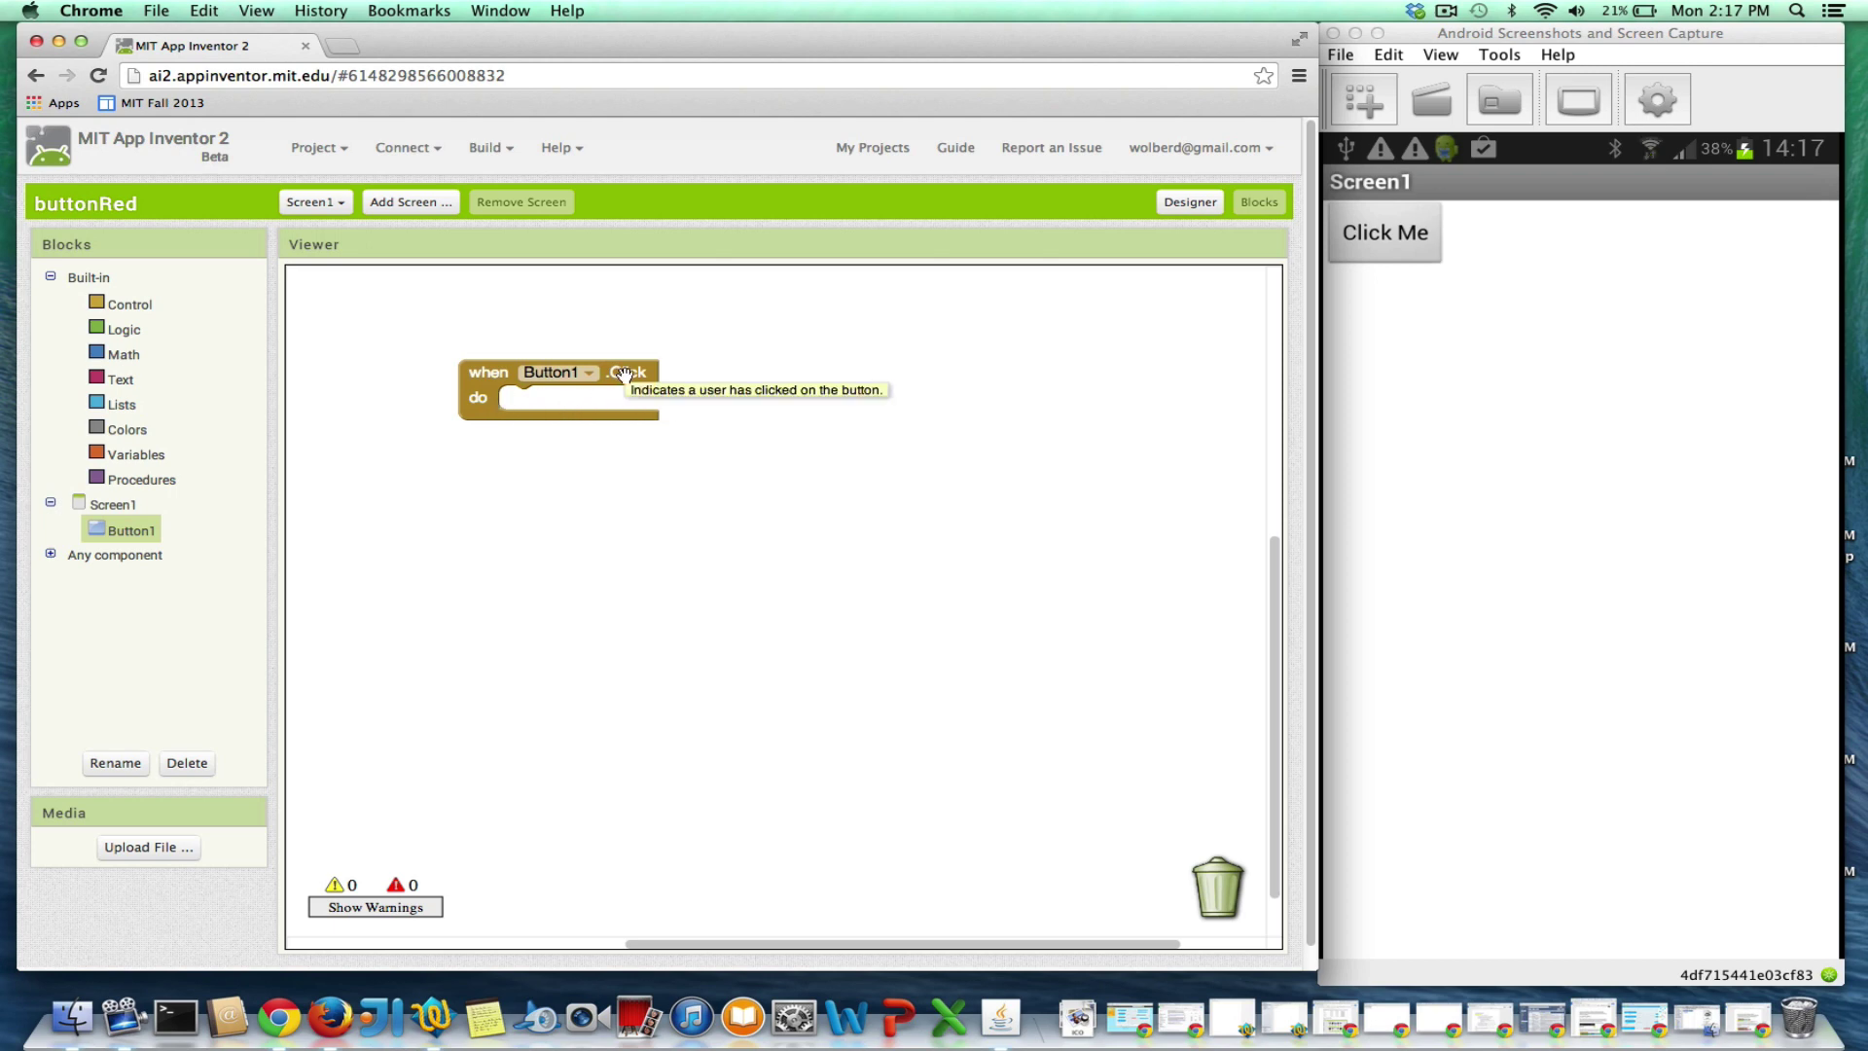
pyautogui.click(146, 529)
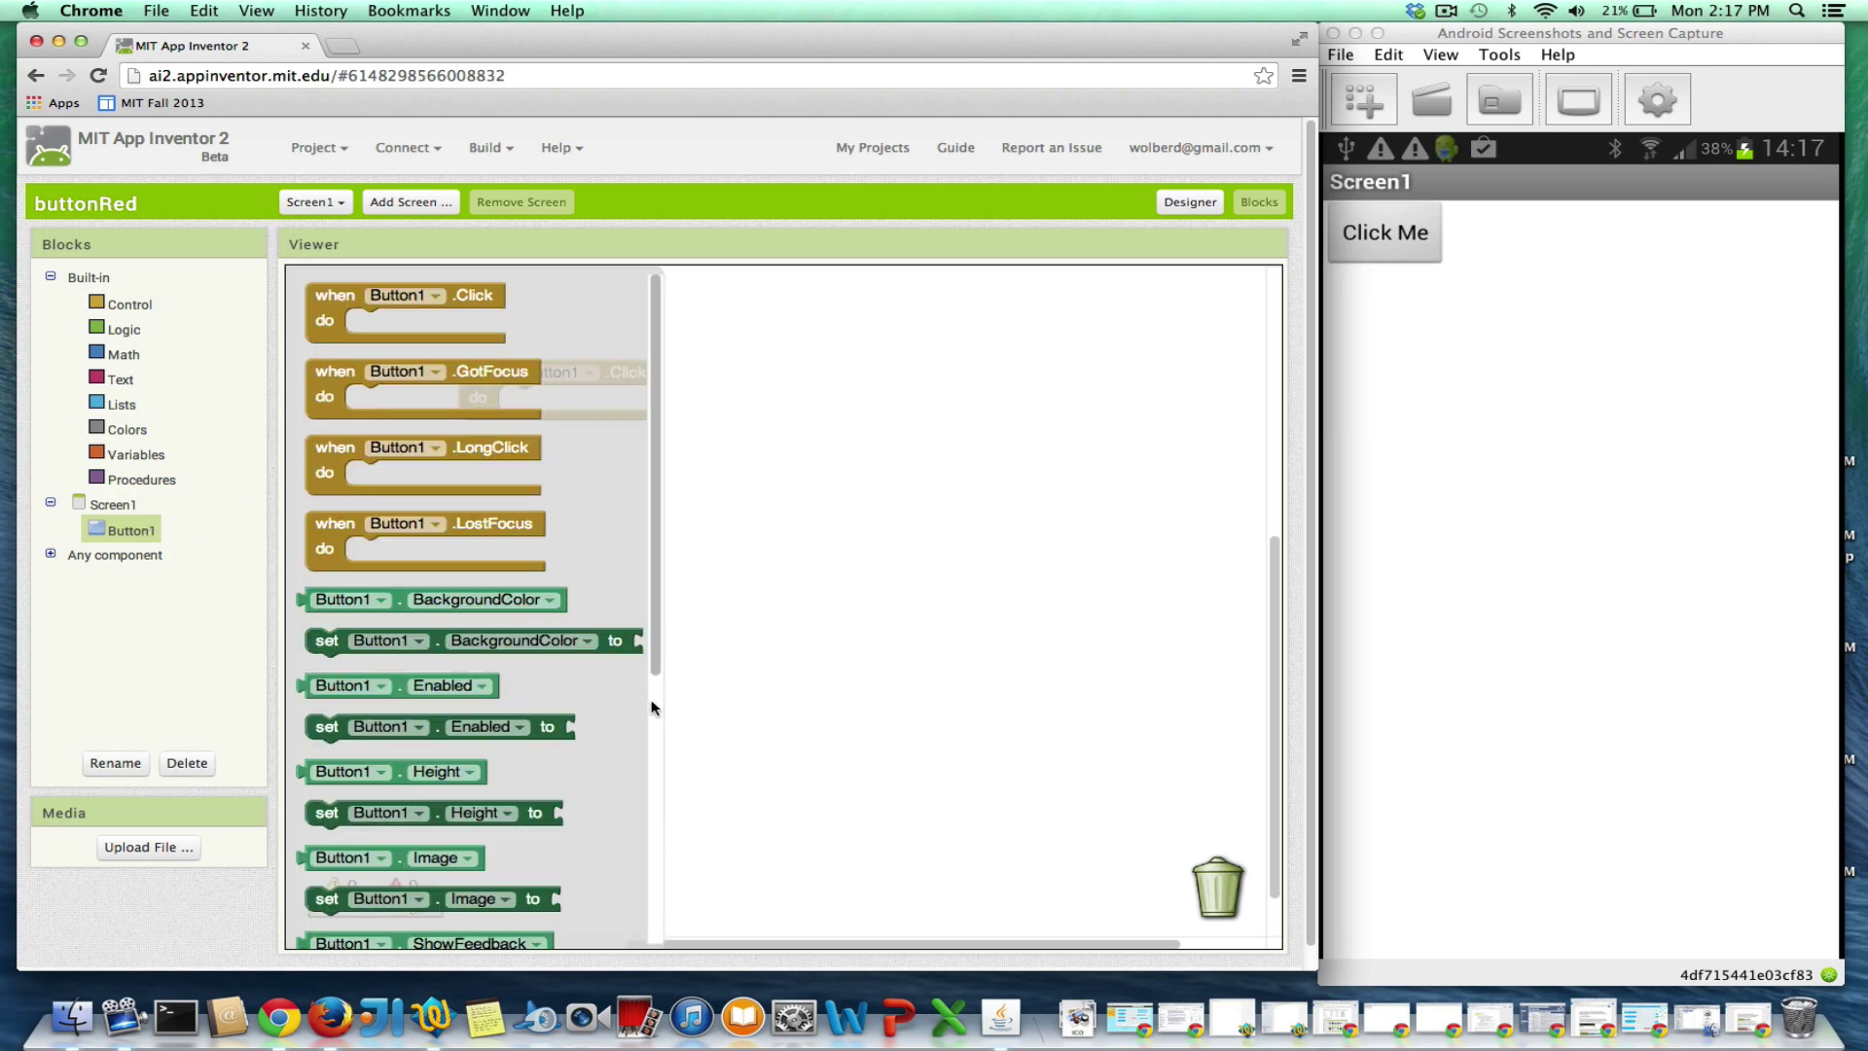
pyautogui.scroll(-5, 655, 713)
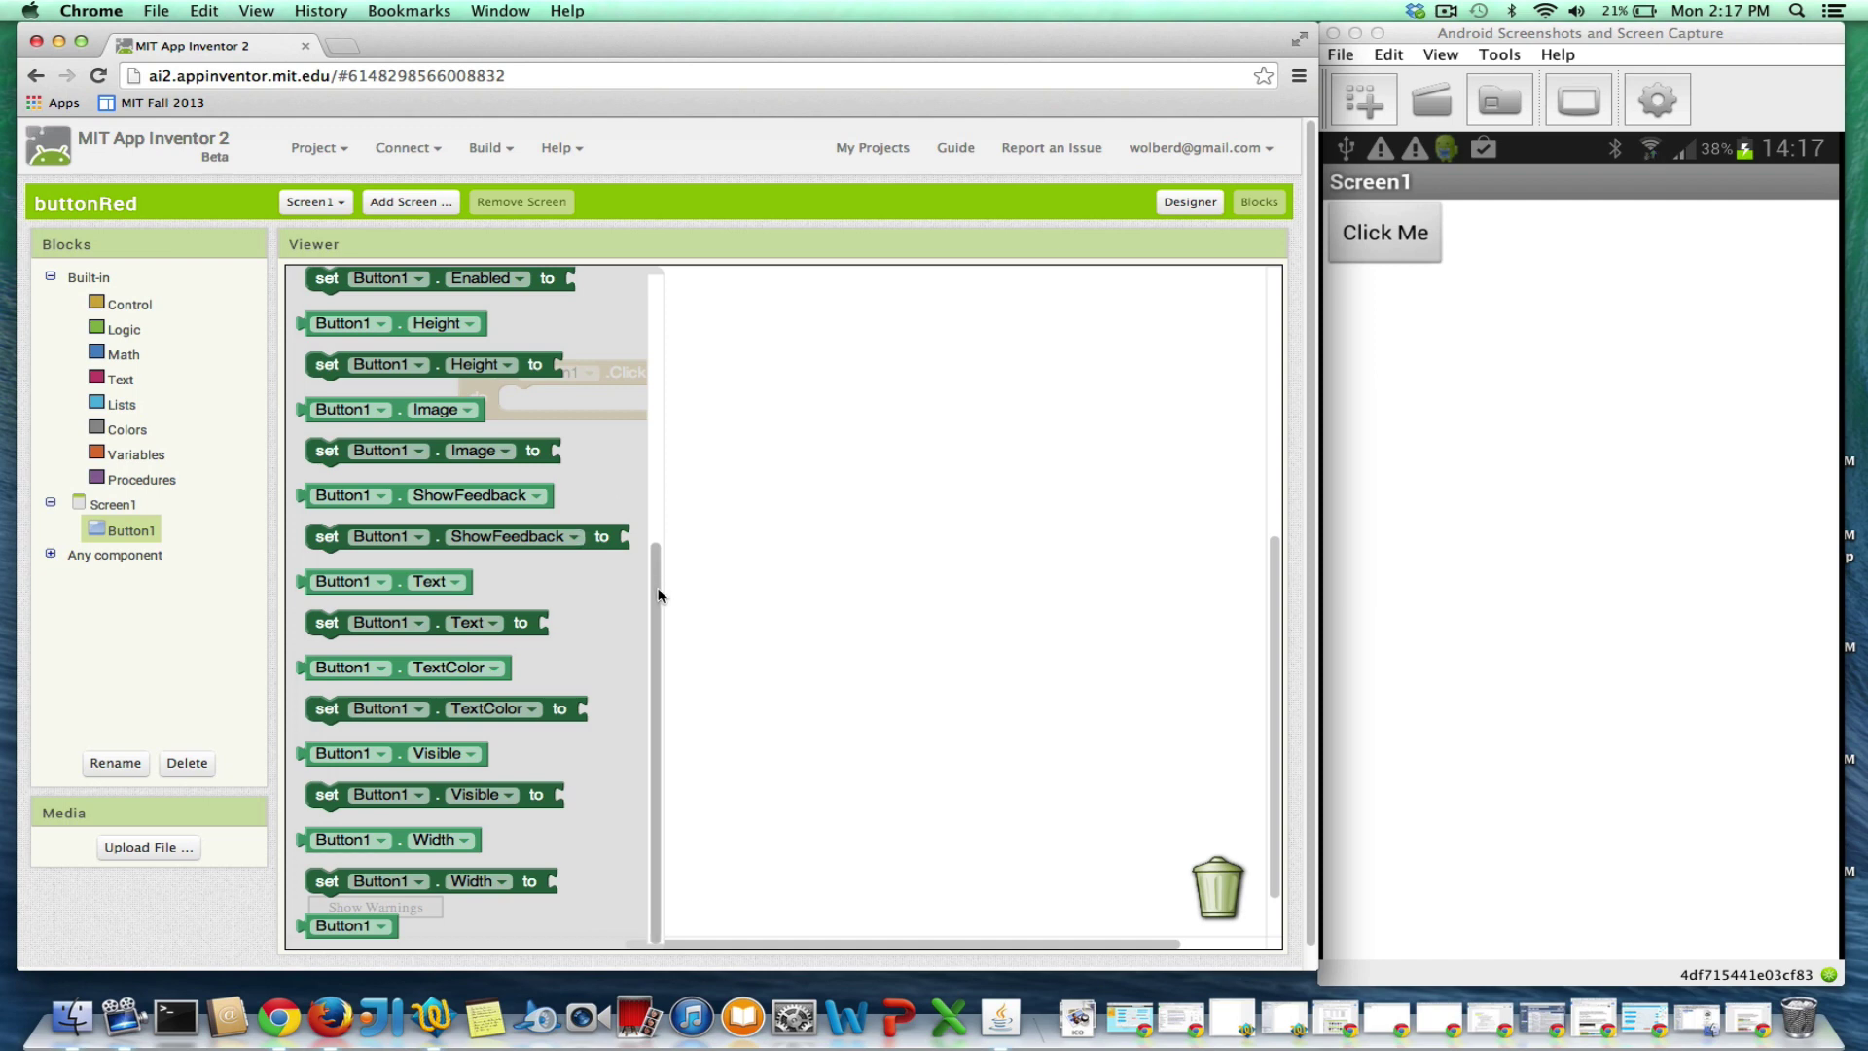
pyautogui.moveTo(659, 593); pyautogui.dragTo(594, 453)
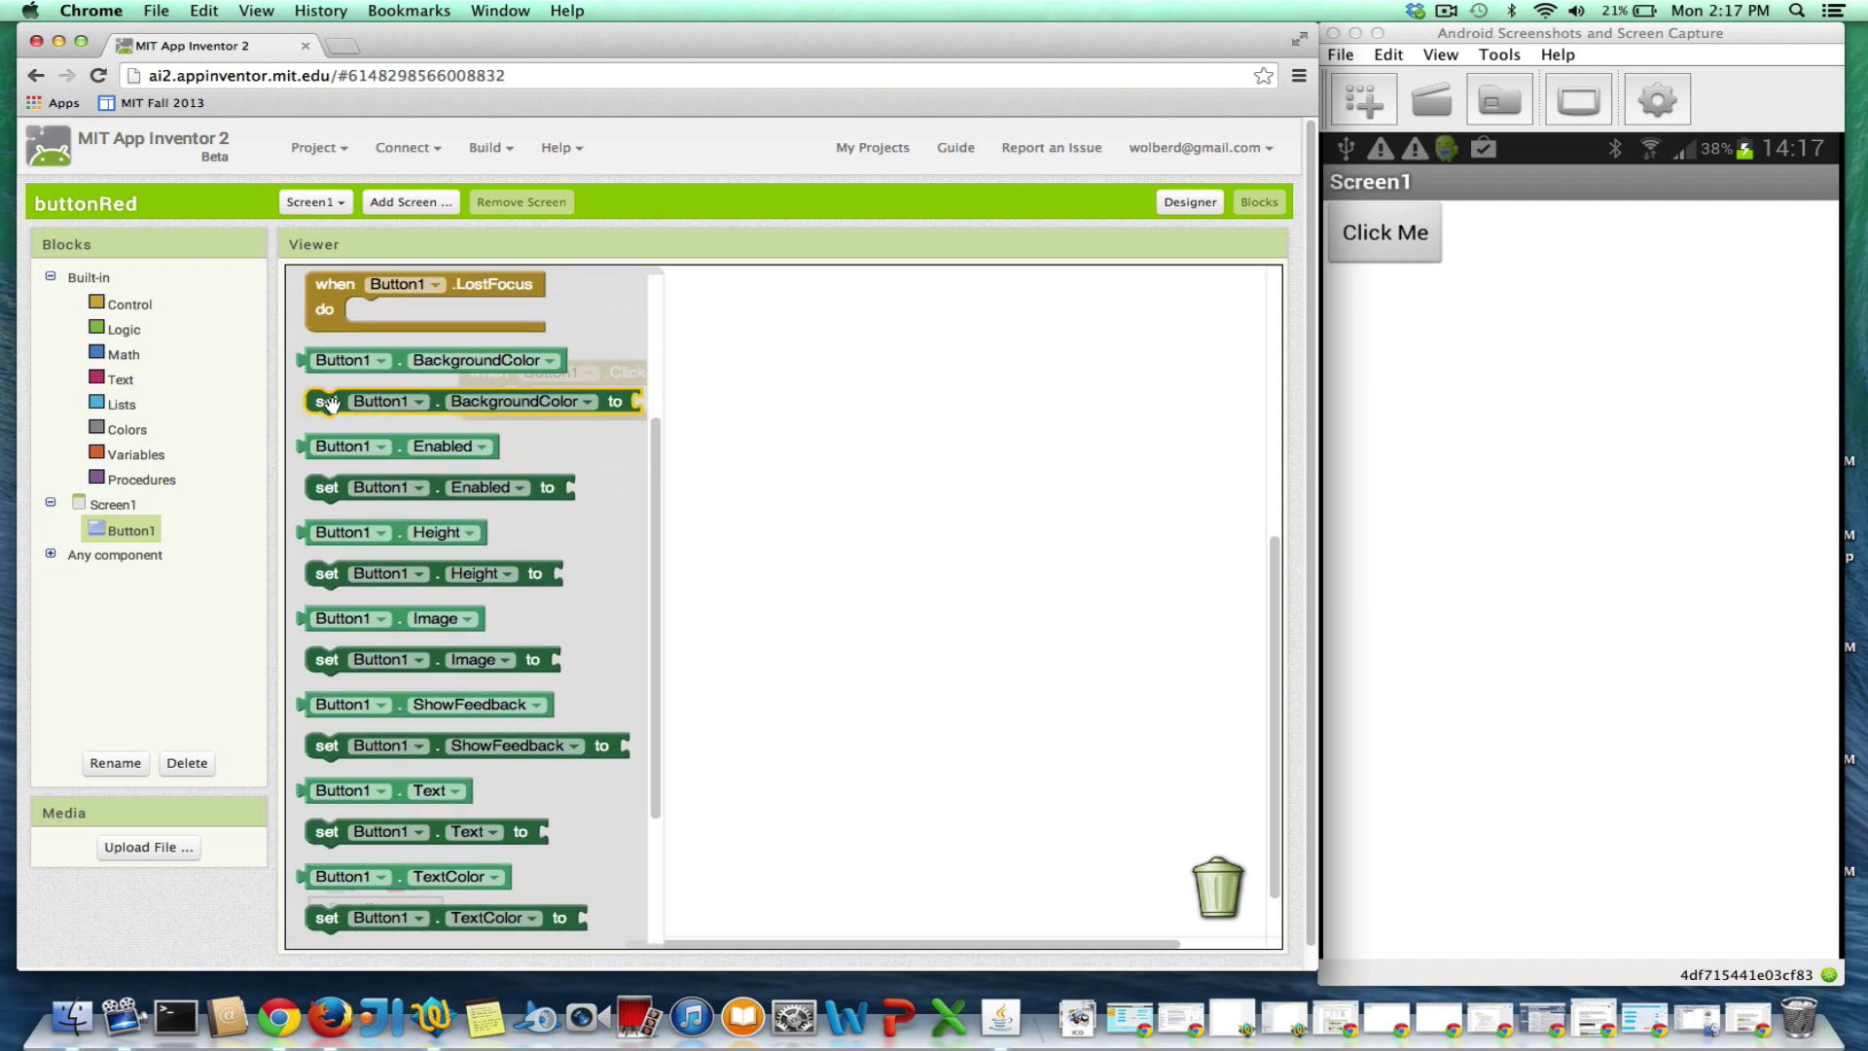
# Put set Button1.BackgroundColor in the Click handler's do slot and attach the red color block.
pyautogui.moveTo(329, 402); pyautogui.dragTo(526, 402)
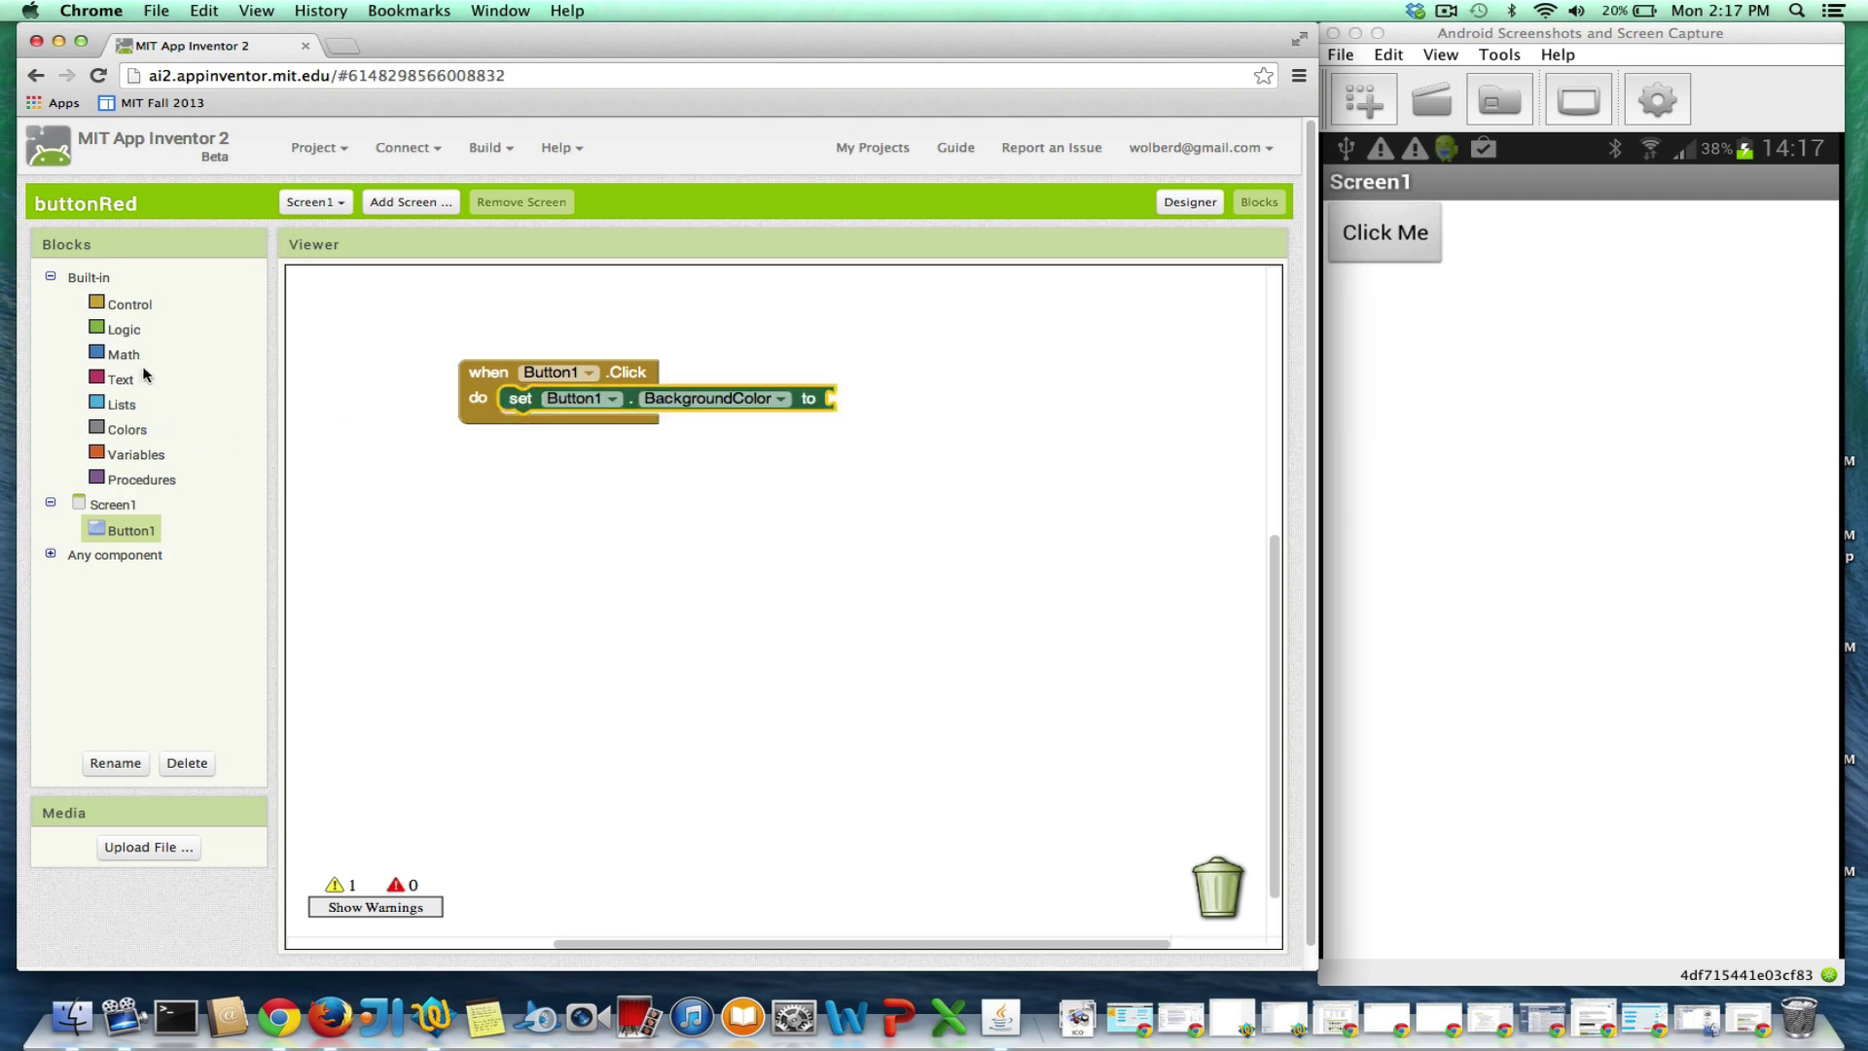
pyautogui.click(127, 431)
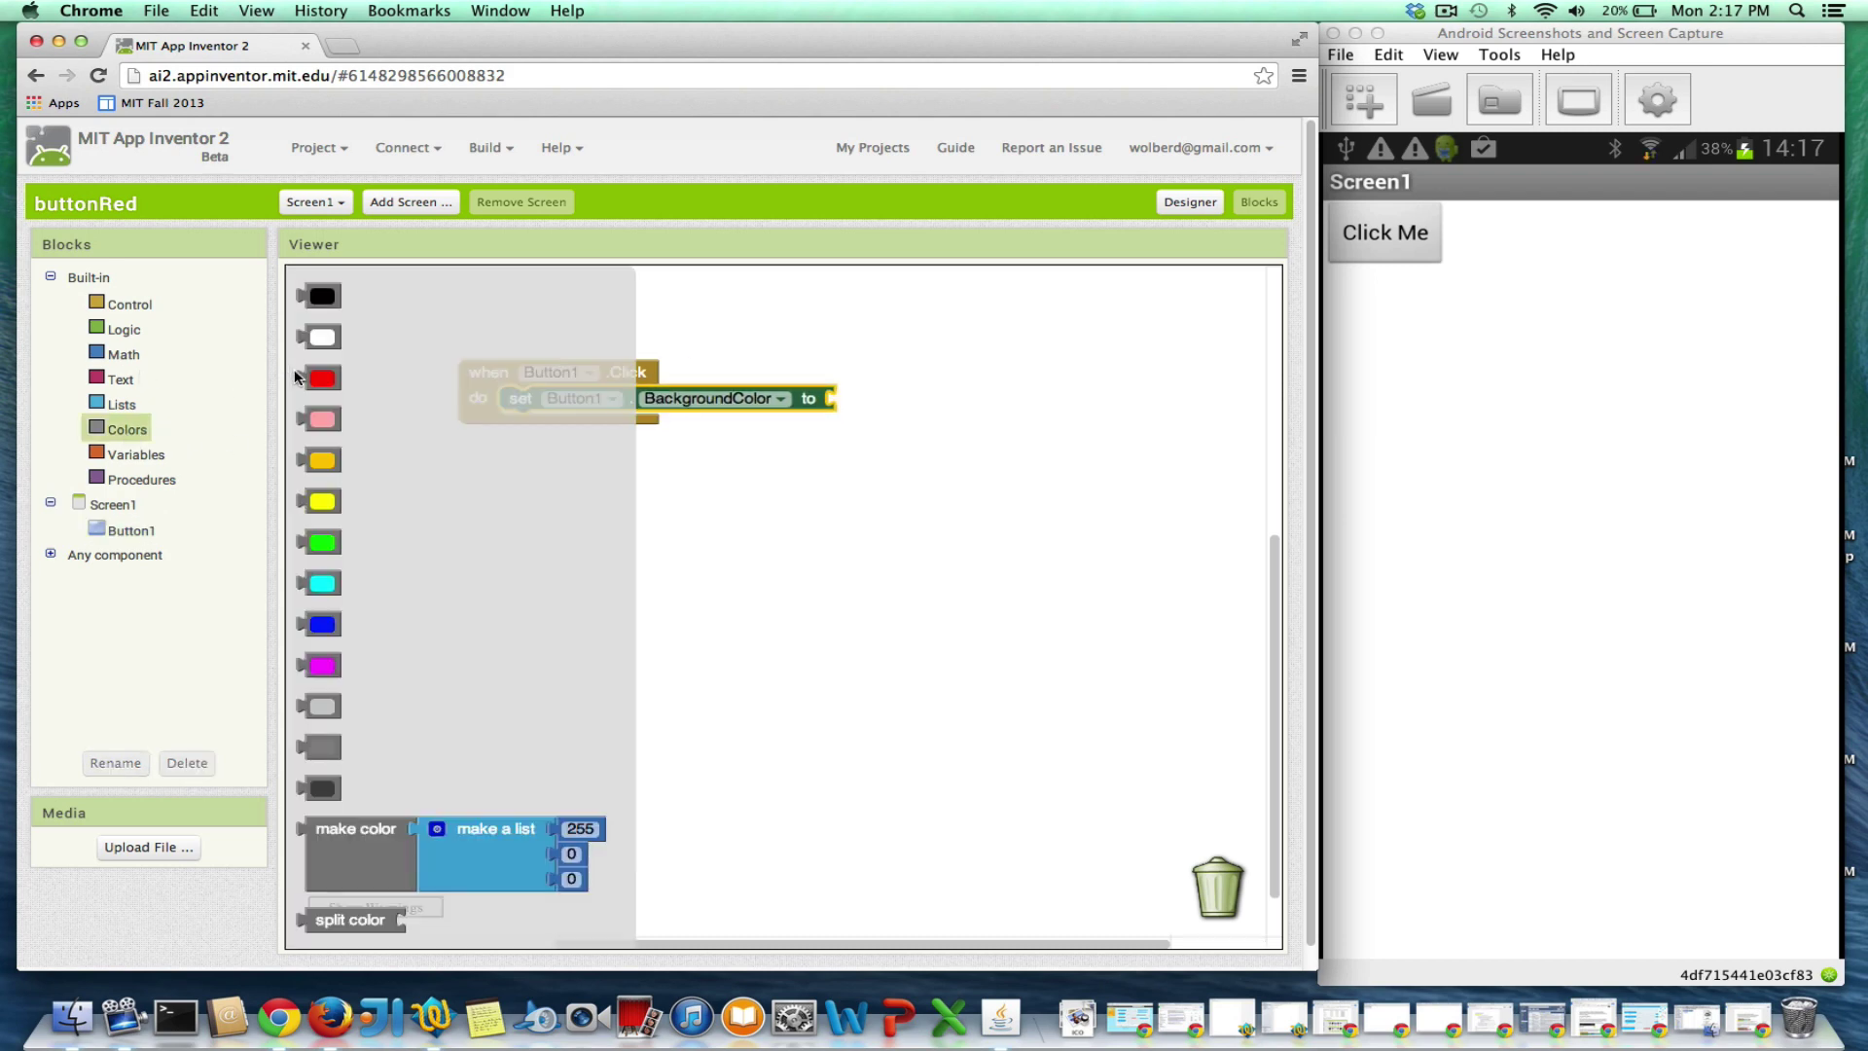
pyautogui.moveTo(304, 374)
pyautogui.mouseDown()
pyautogui.moveTo(886, 416)
pyautogui.moveTo(832, 398)
pyautogui.mouseUp()
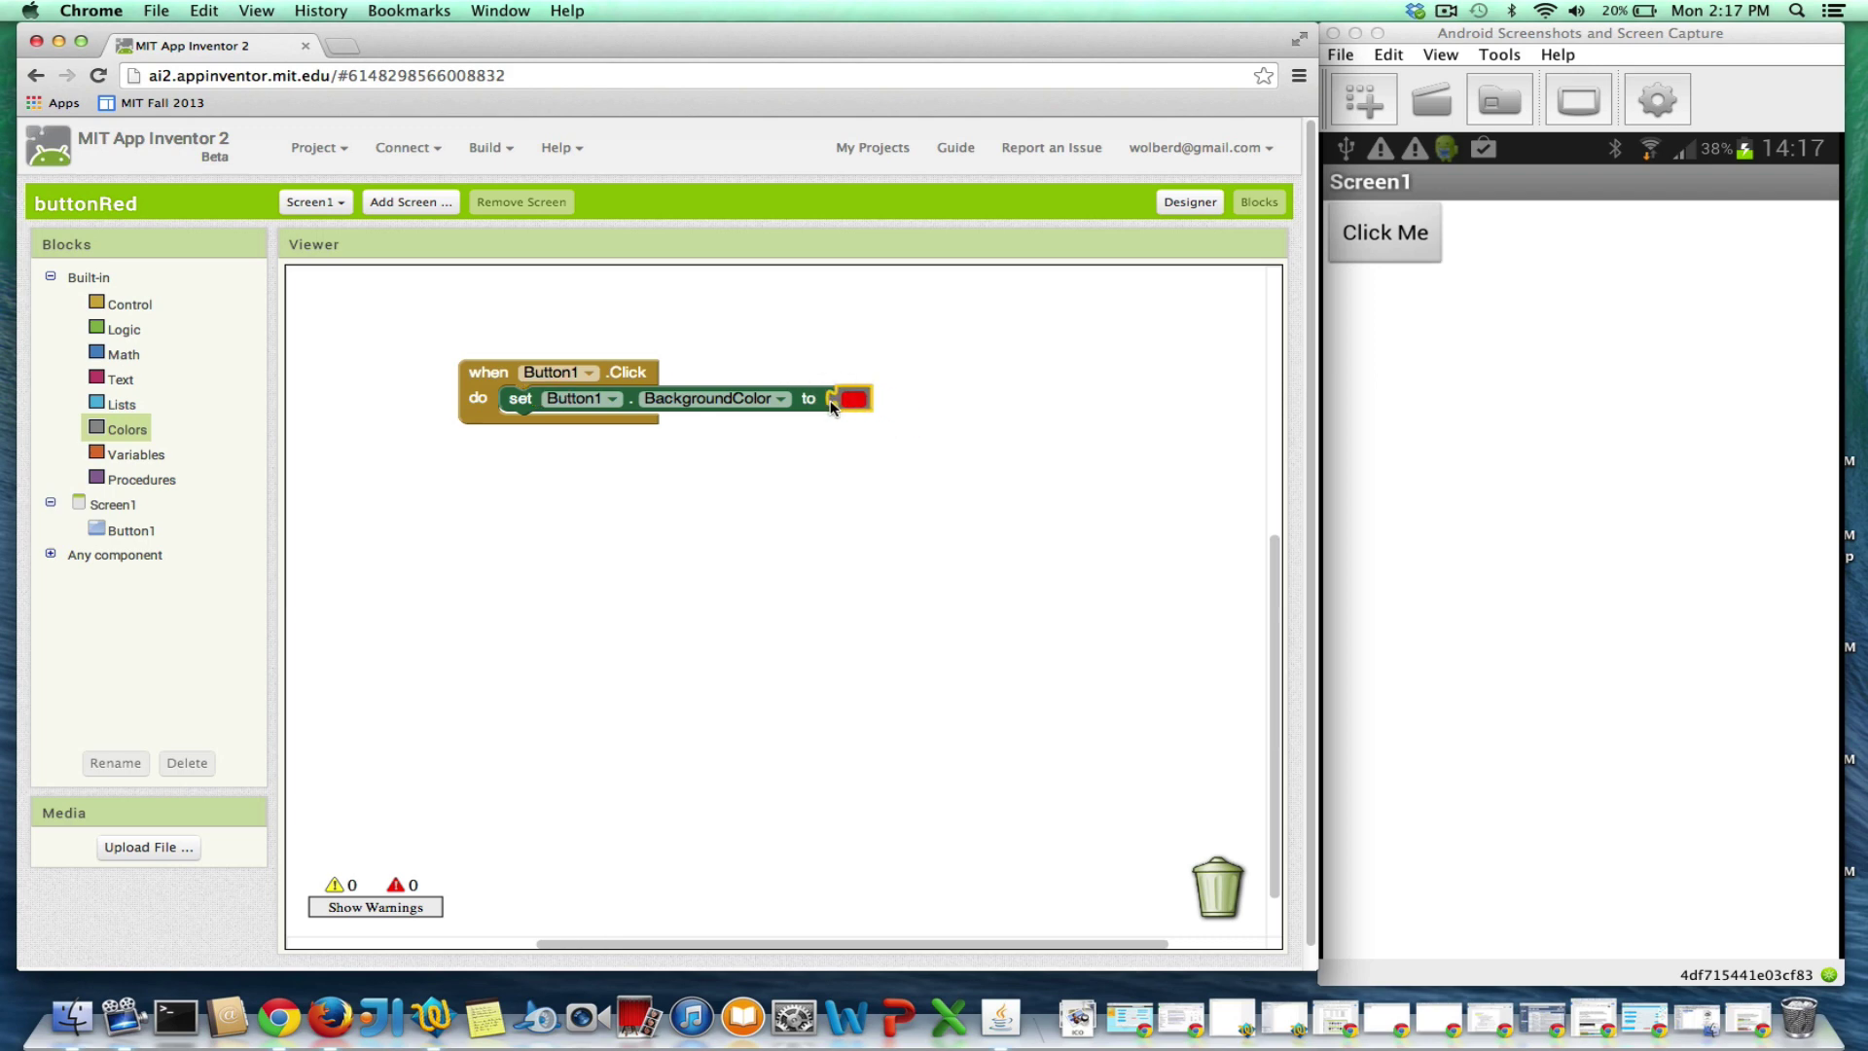